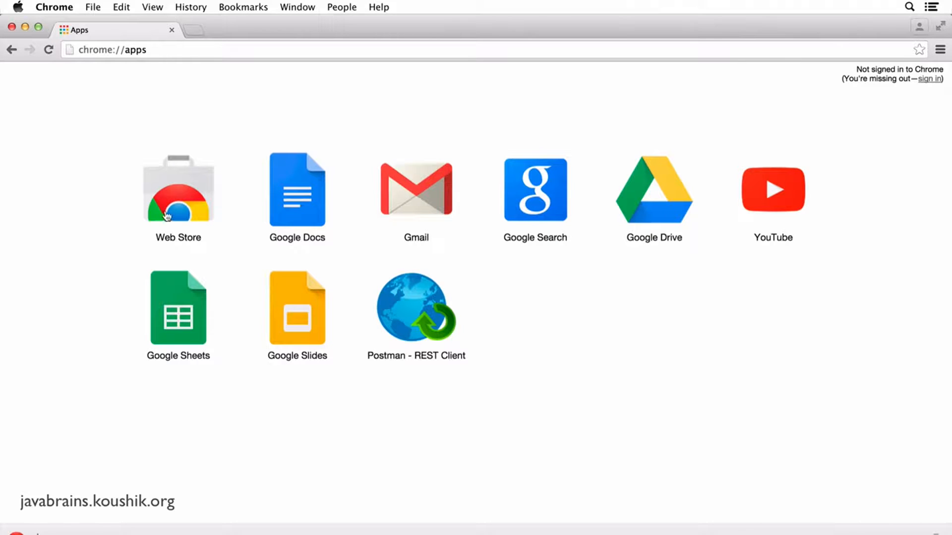
Search the Chrome Web Store for postman and view the details of Postman - REST Client.
click(192, 200)
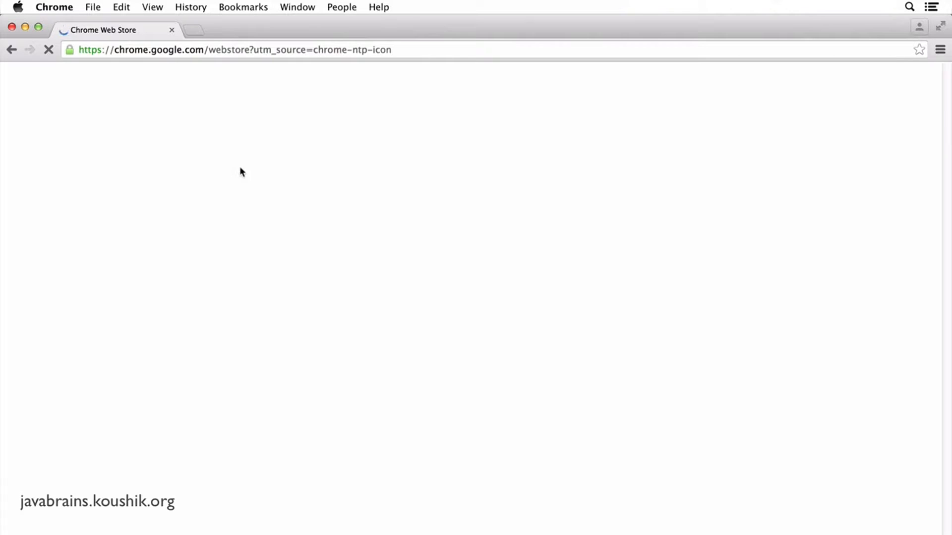
text(postman)
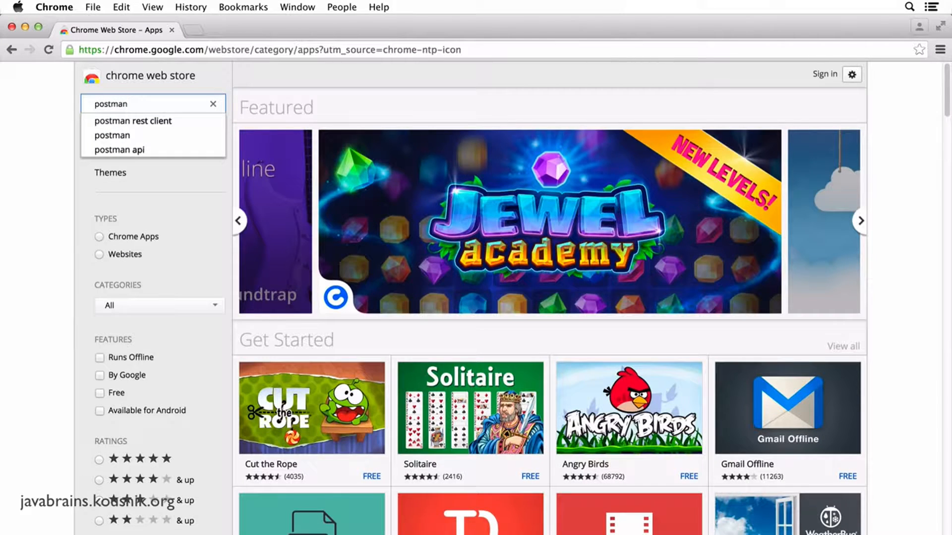
key(Return)
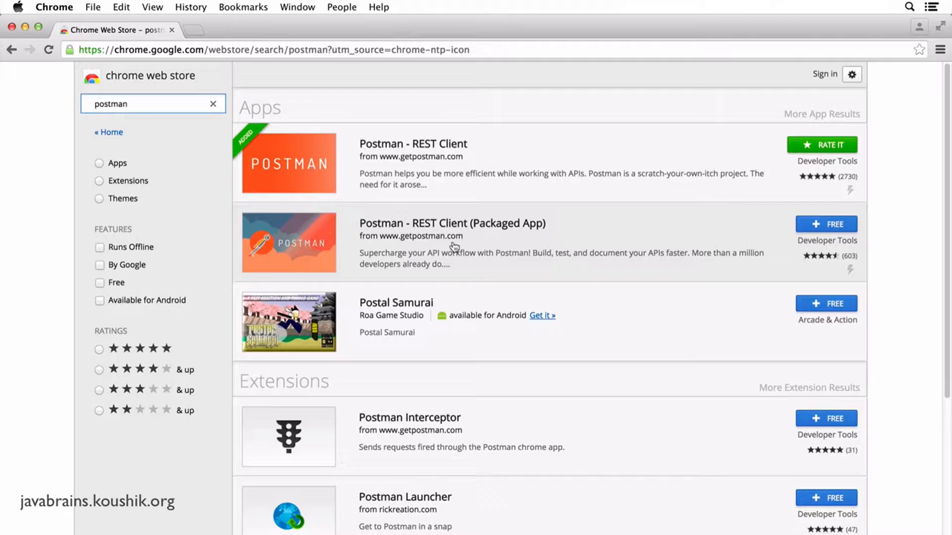
click(419, 155)
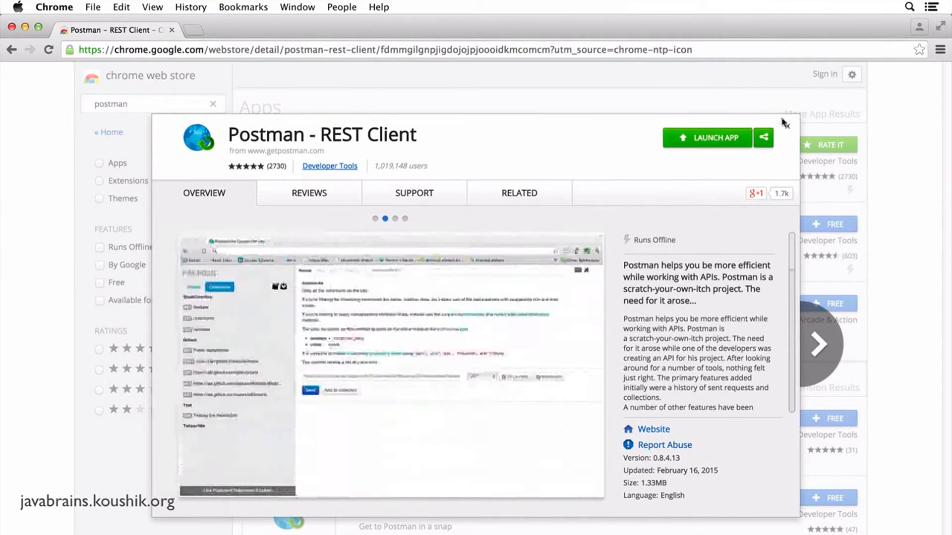
click(788, 128)
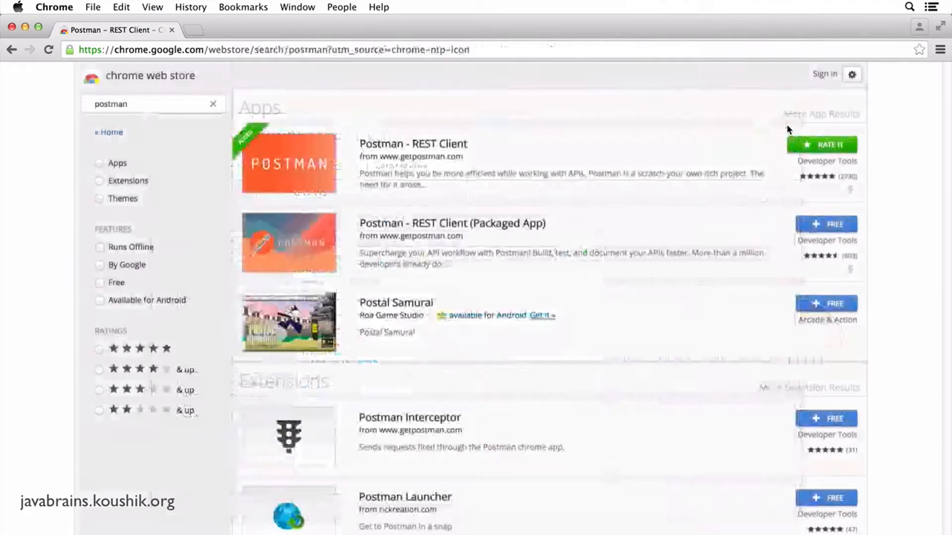
key(super+bracketleft)
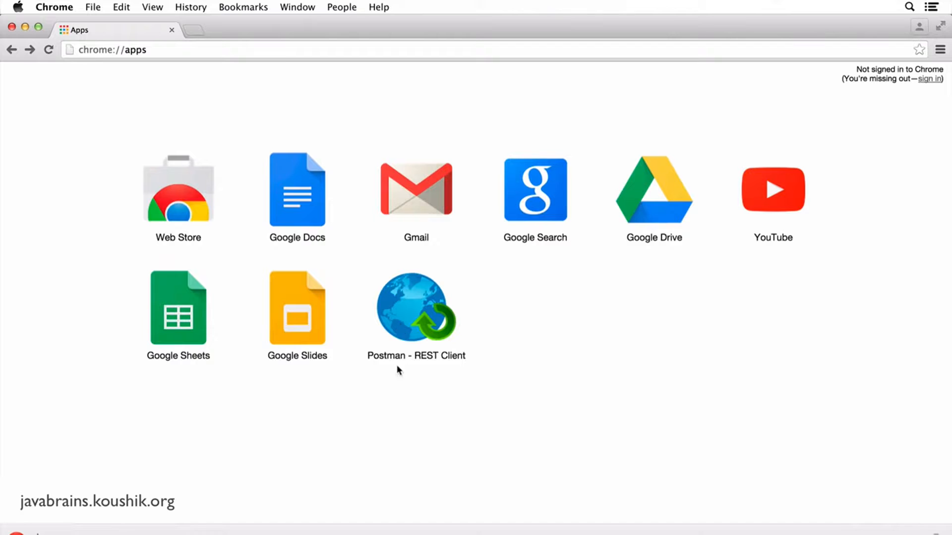
click(402, 317)
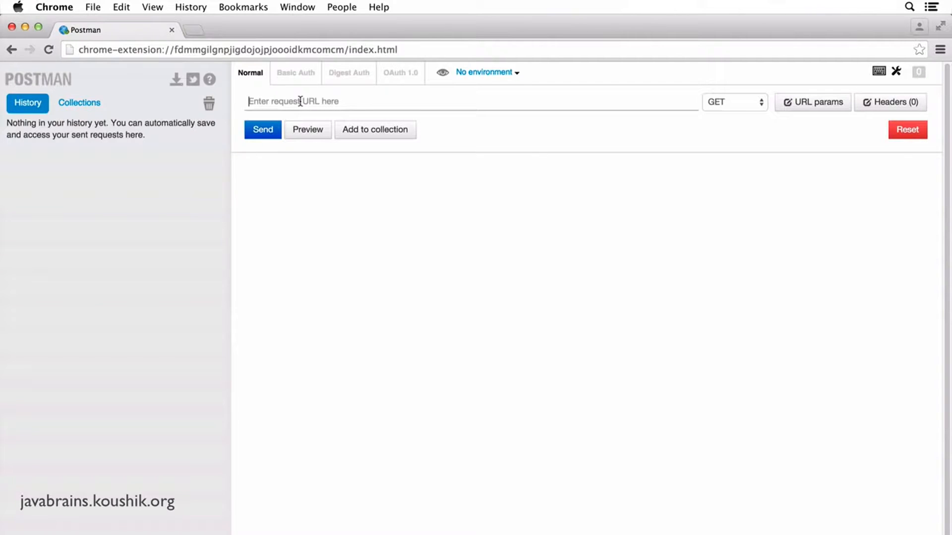
click(358, 96)
text(http:)
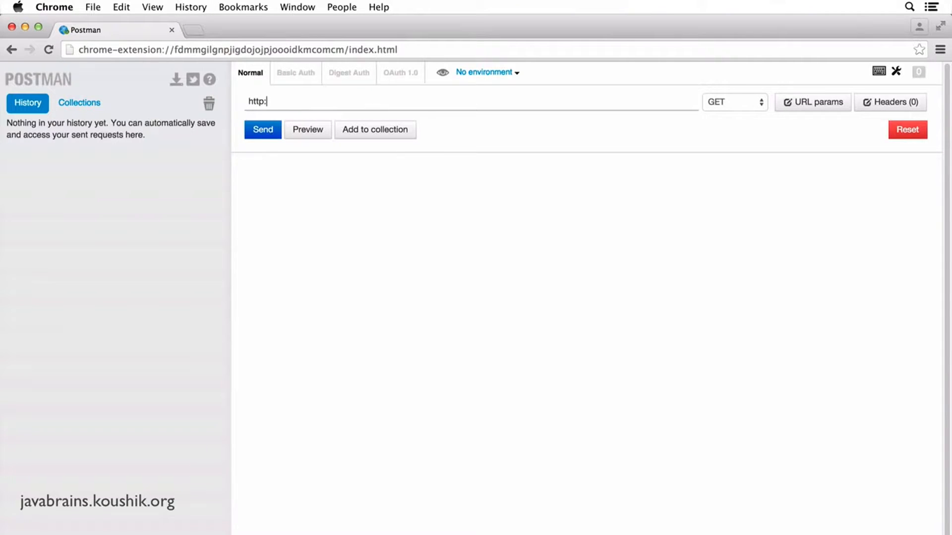
text(//javabrains.koushik.org)
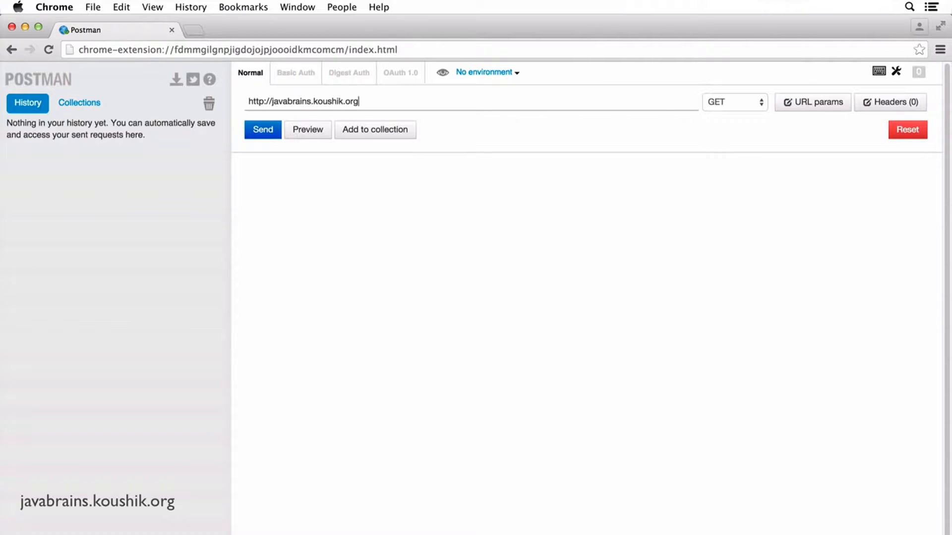
click(259, 130)
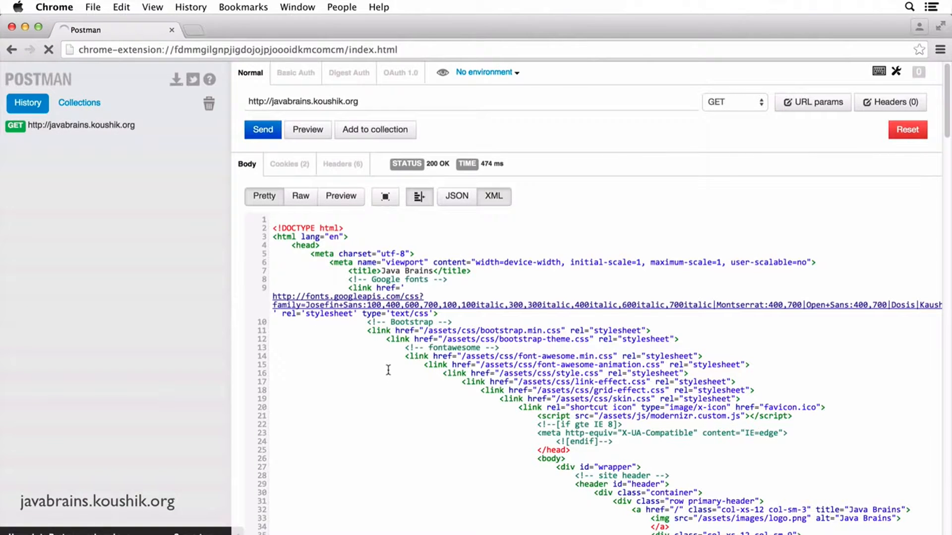
Examine the GET response's HTML body, its cookies, its headers and the response status.
scroll(349, 434, down, 5)
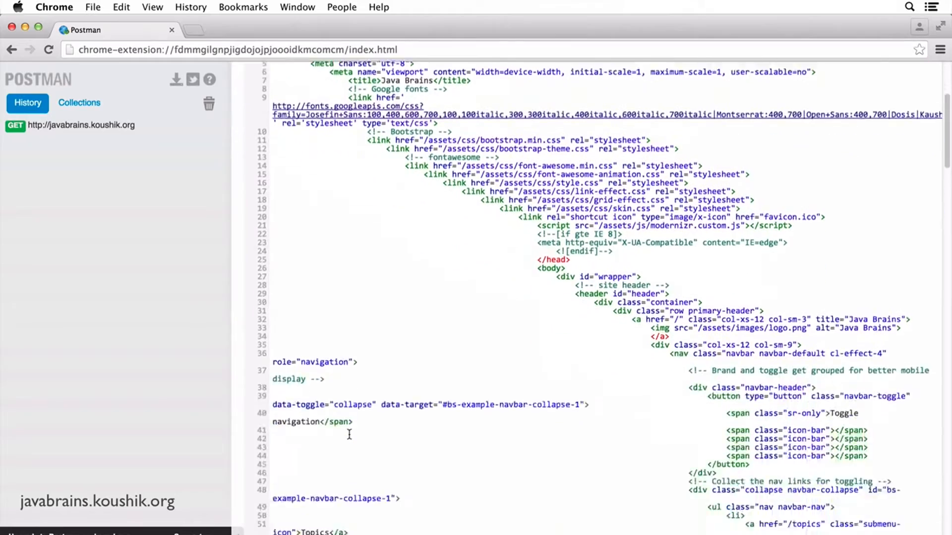
scroll(349, 434, down, 10)
scroll(349, 435, up, 15)
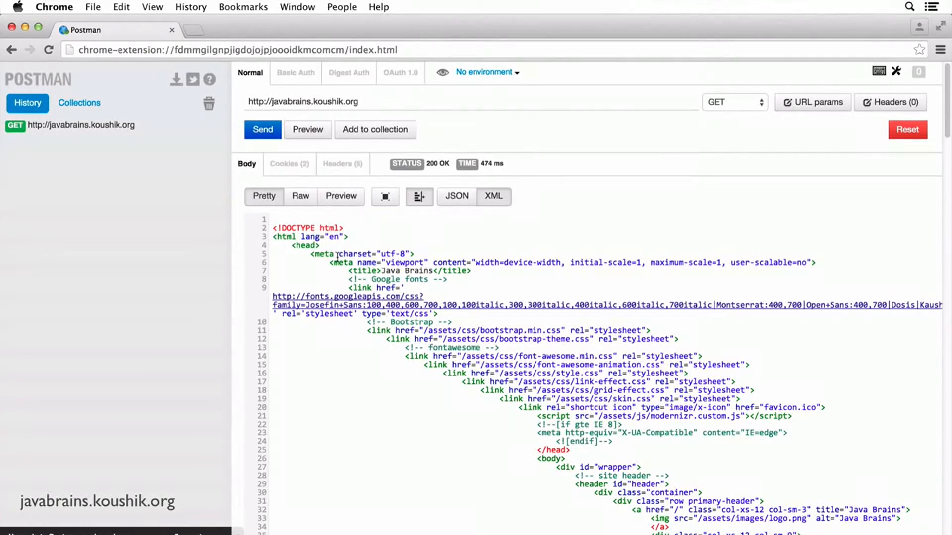
scroll(351, 252, down, 1)
scroll(351, 252, down, 15)
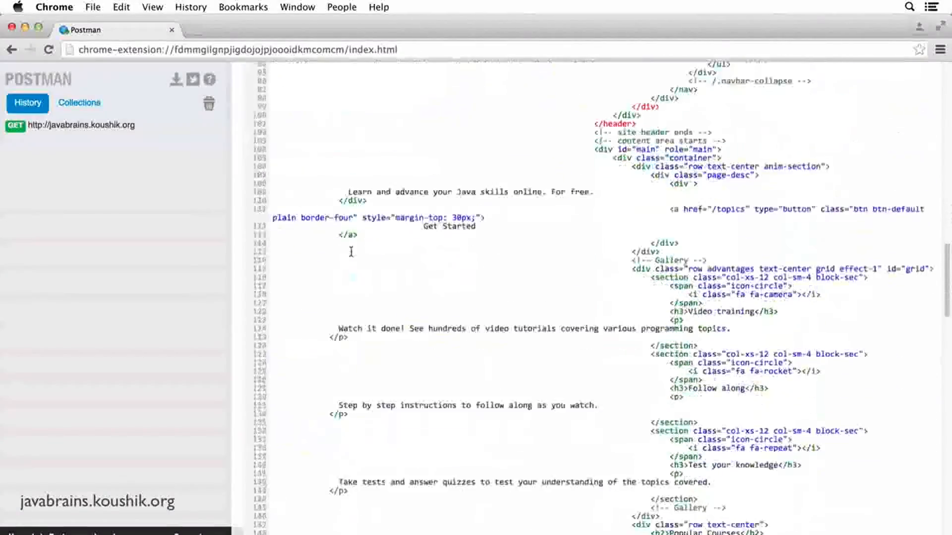
scroll(351, 252, up, 20)
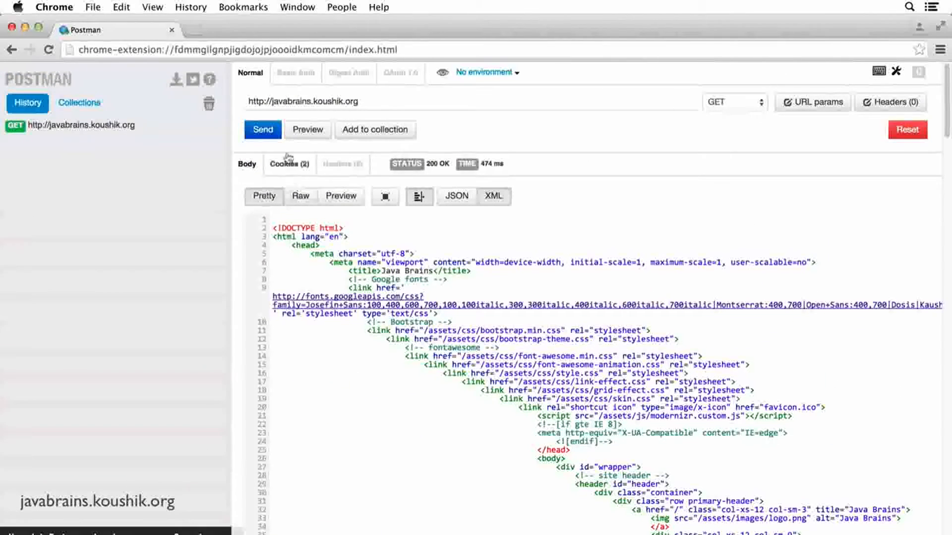
click(288, 166)
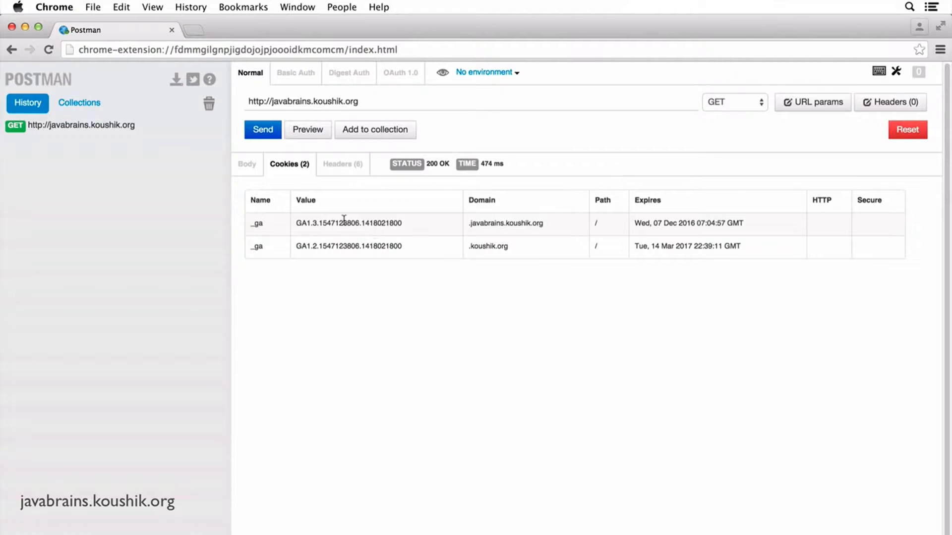
click(343, 164)
mouse_move(255, 196)
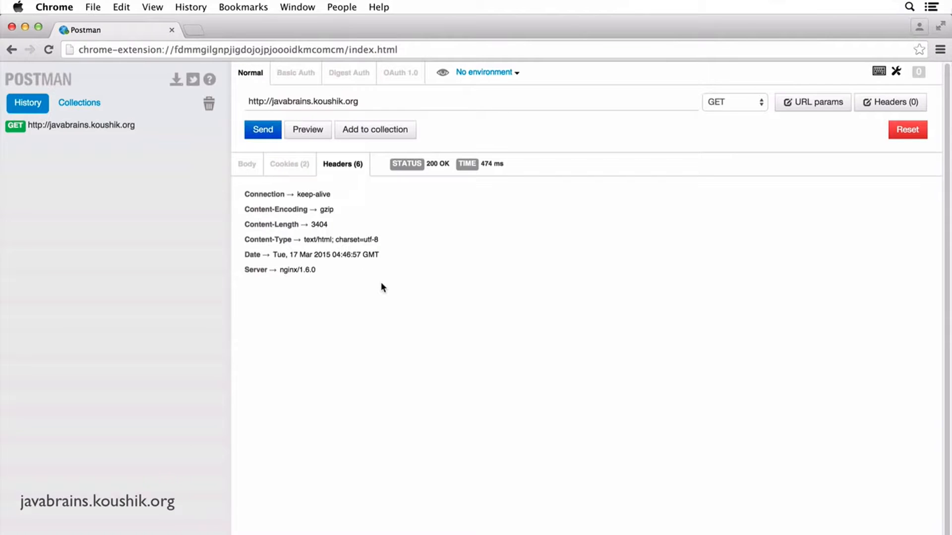
mouse_move(421, 169)
click(736, 102)
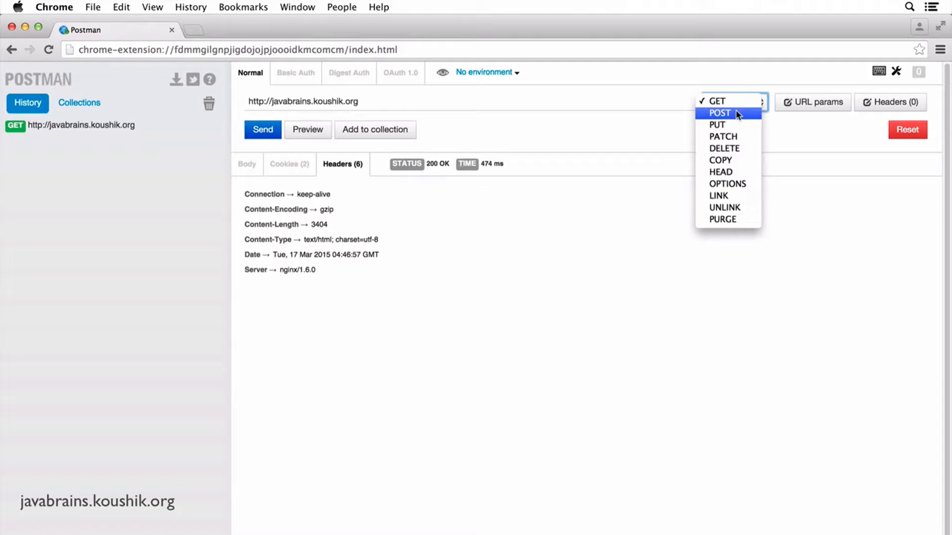
click(437, 99)
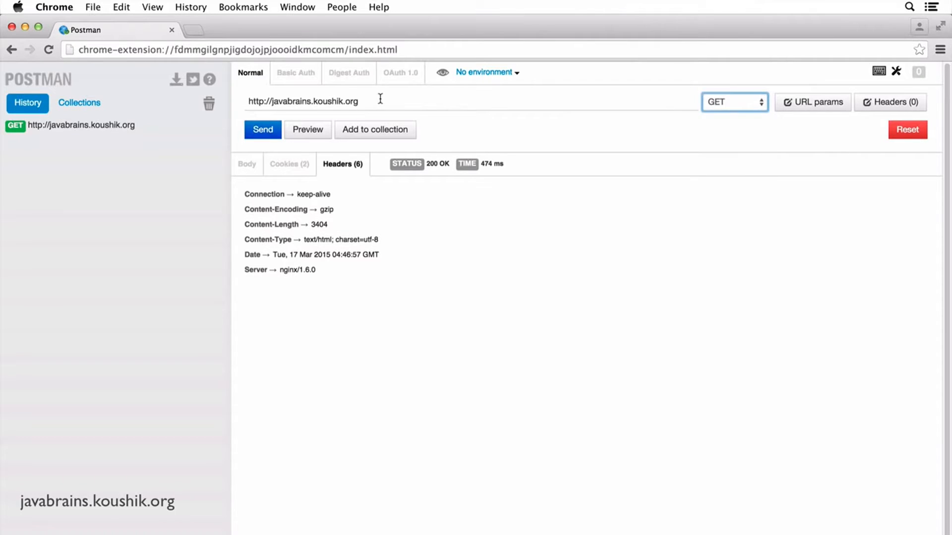
click(743, 105)
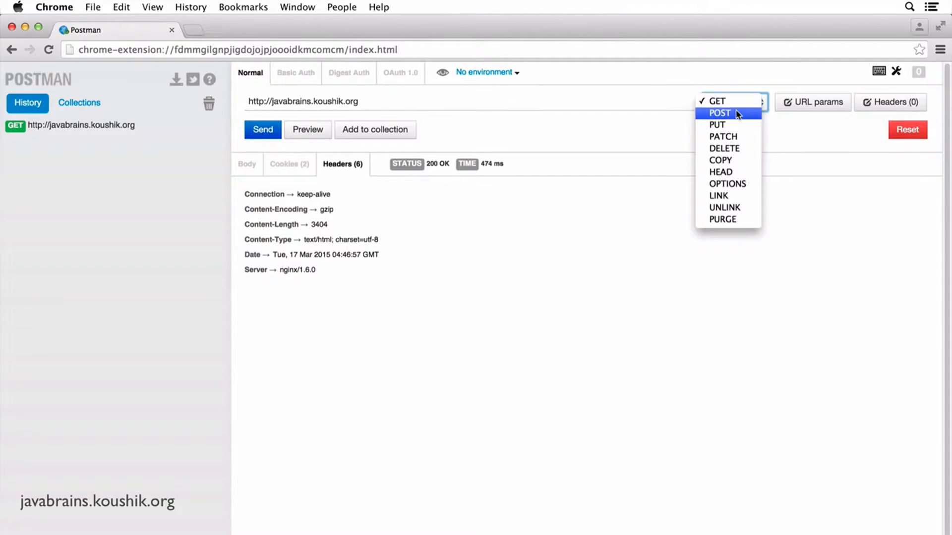
click(734, 112)
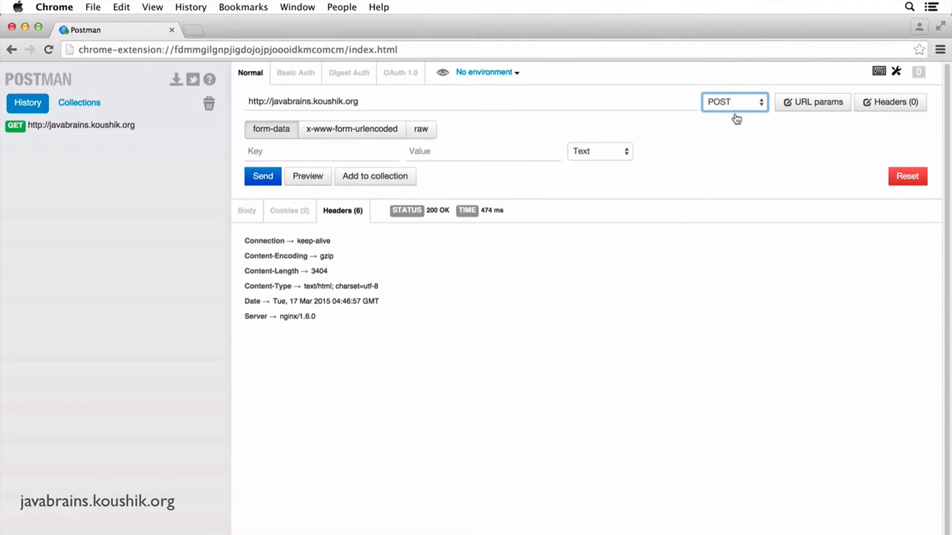
click(269, 181)
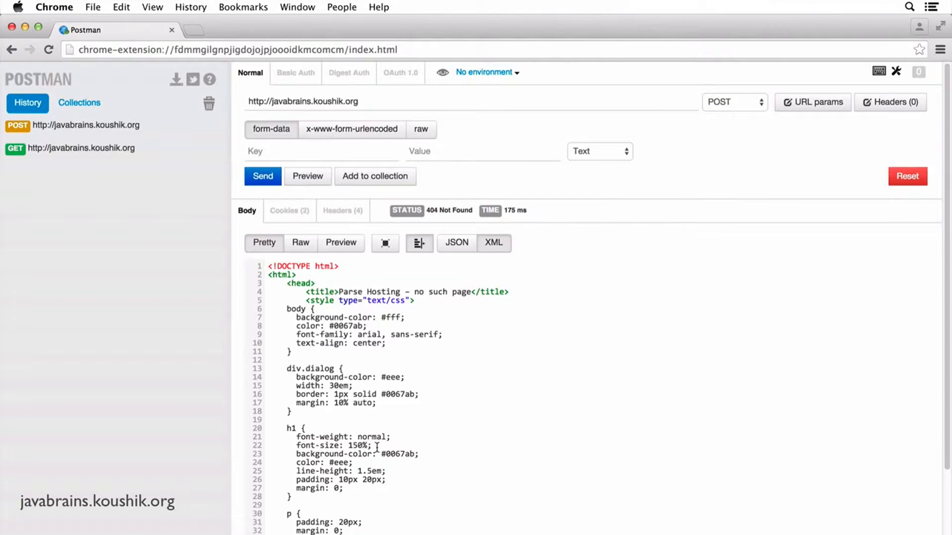
scroll(401, 396, down, 2)
click(44, 157)
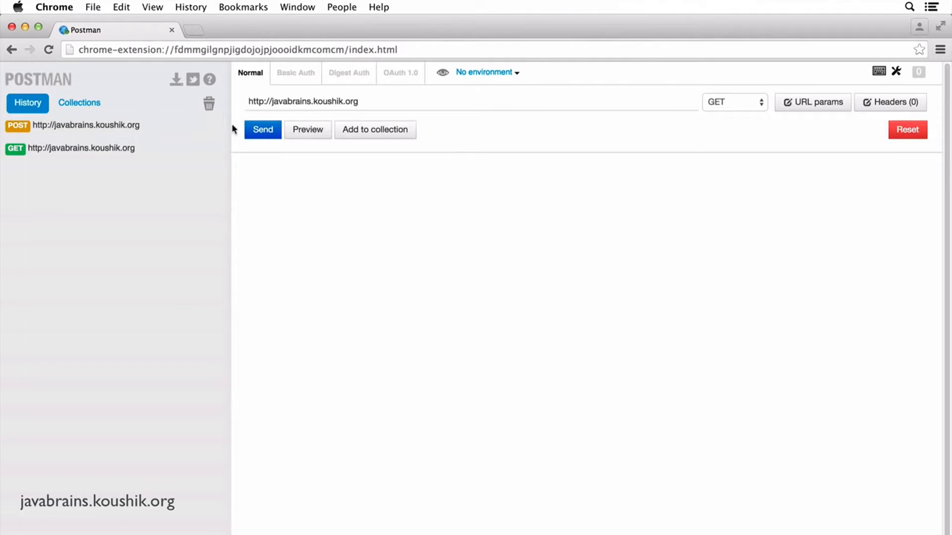
click(261, 130)
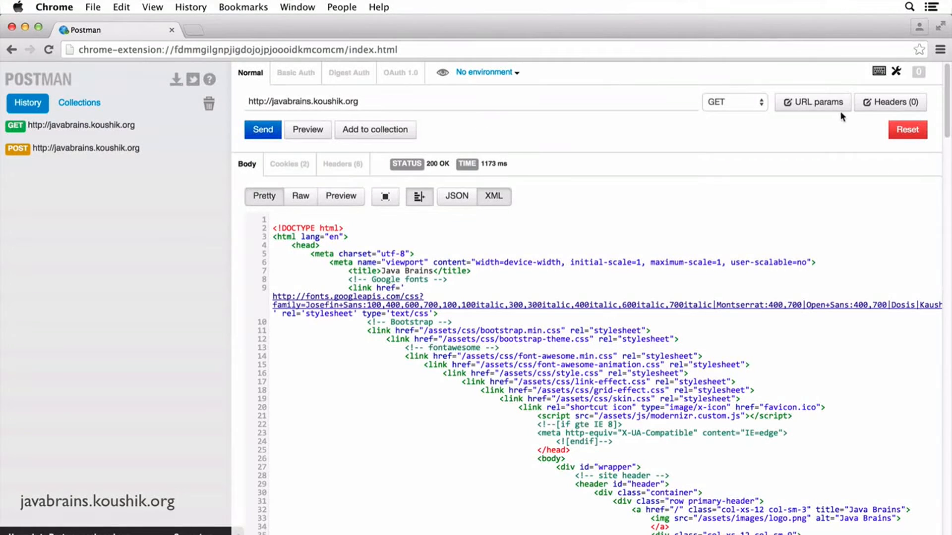
Show the URL parameter and header entry fields of the GET request to see where they are filled in.
click(817, 105)
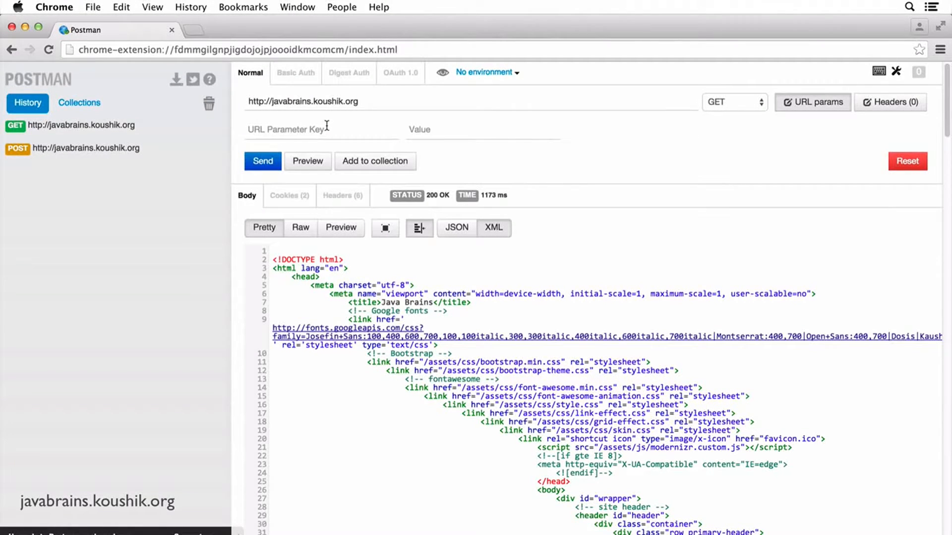
click(359, 102)
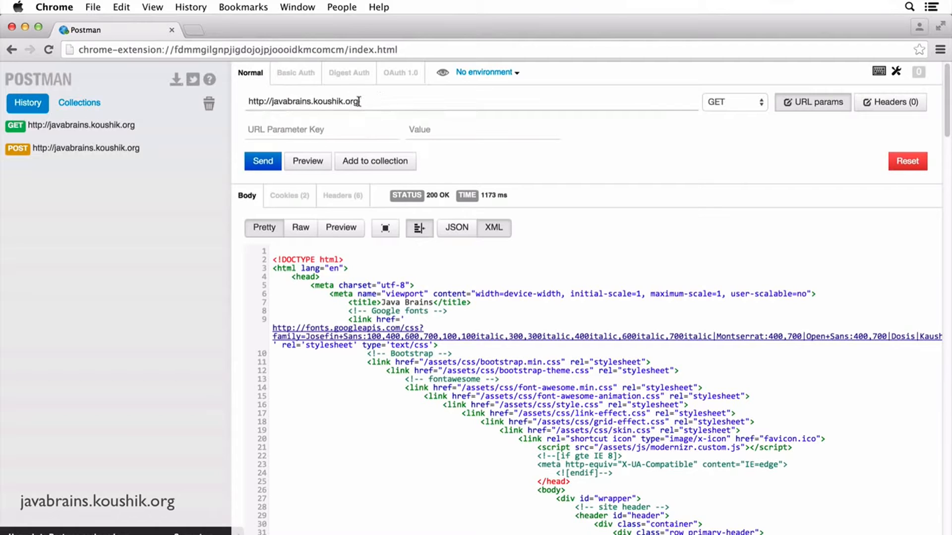
click(331, 128)
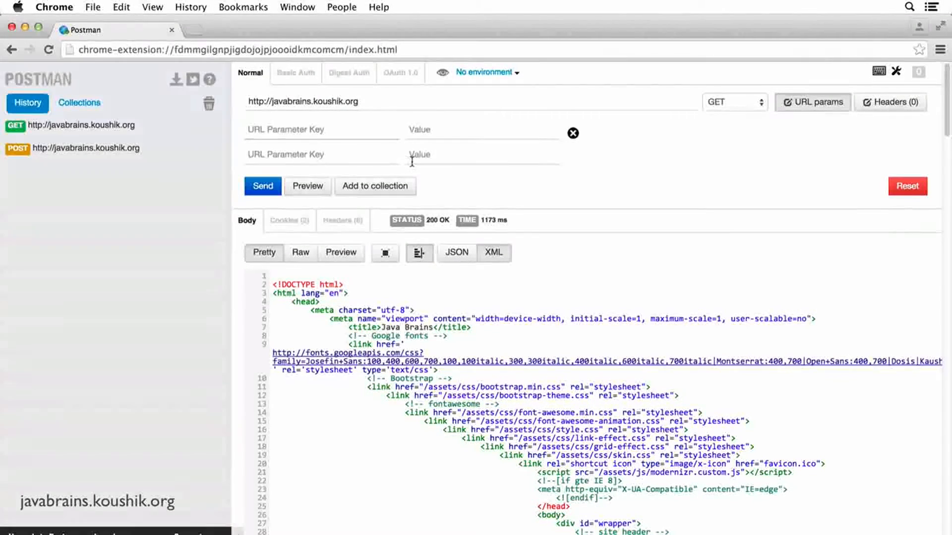
click(886, 106)
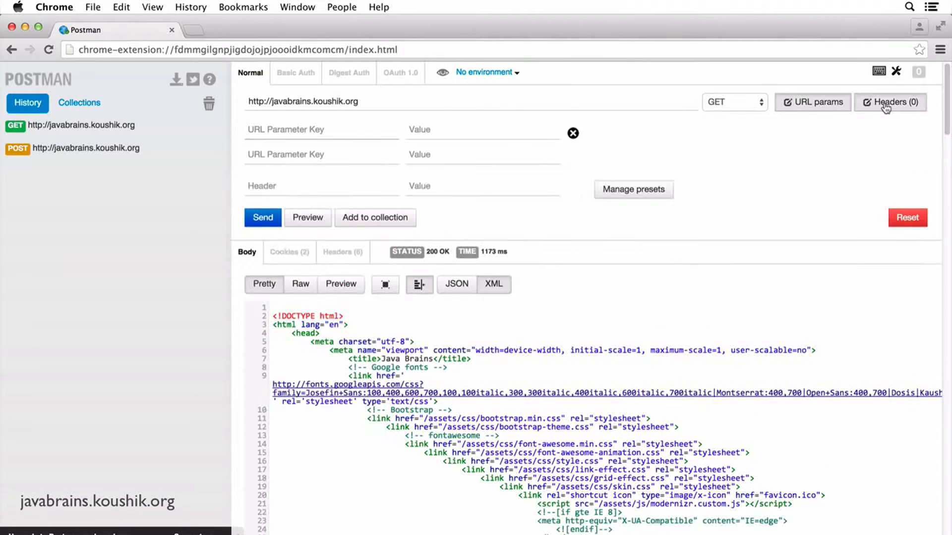
click(299, 187)
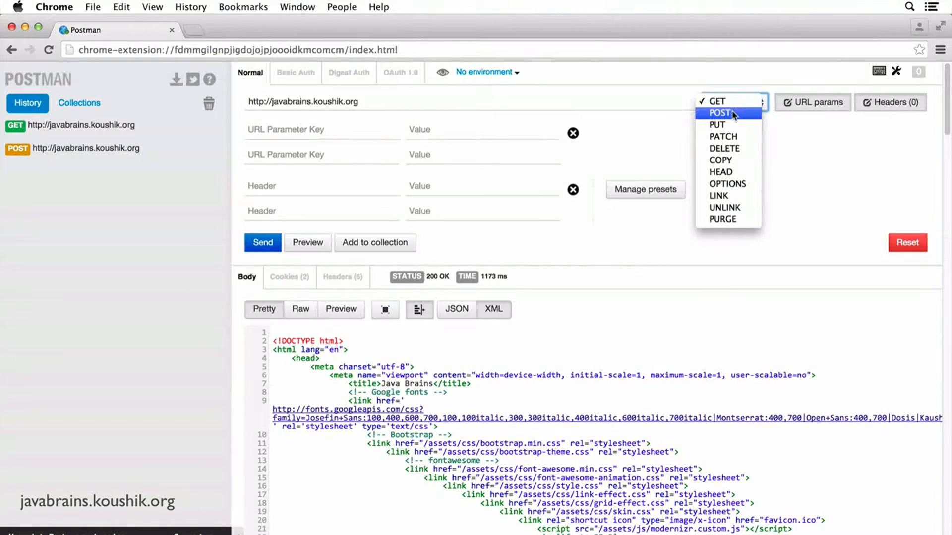
Switch the request to POST with a raw text body, hiding the URL parameter and header fields.
click(732, 112)
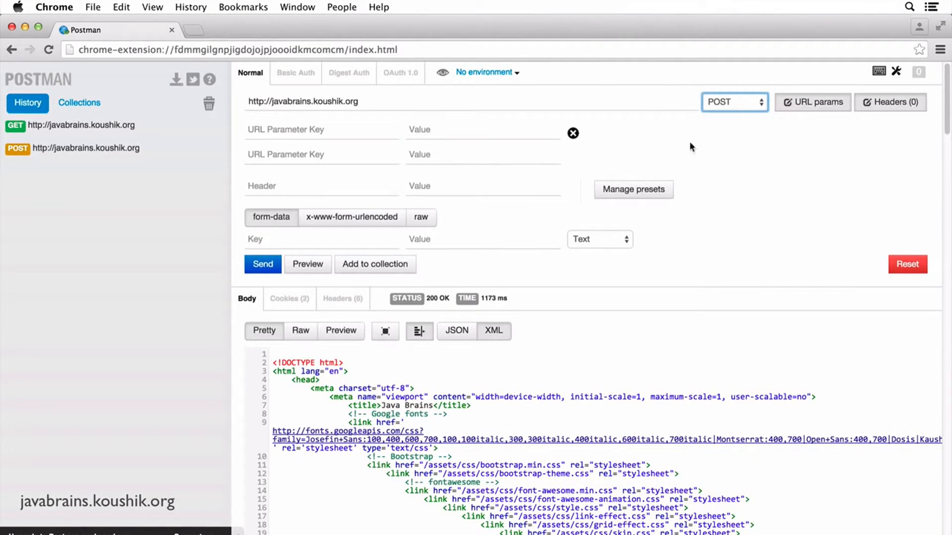
click(813, 104)
click(888, 102)
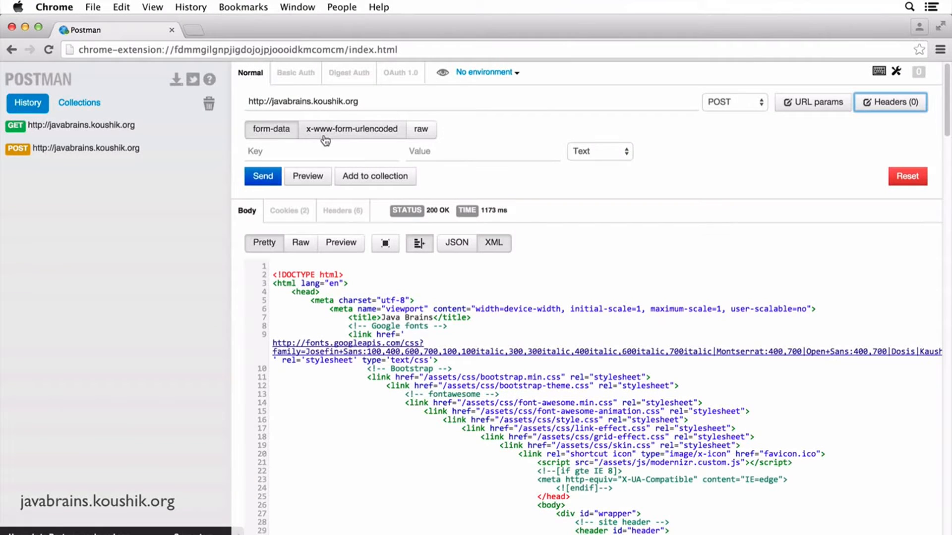
click(421, 131)
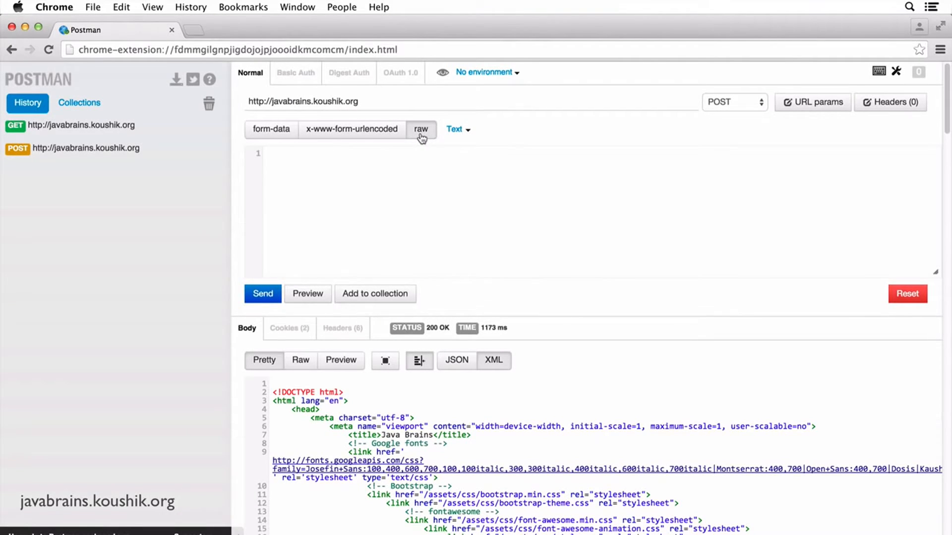
click(330, 190)
Change the request method to PUT and place the cursor in the raw body editor.
click(713, 101)
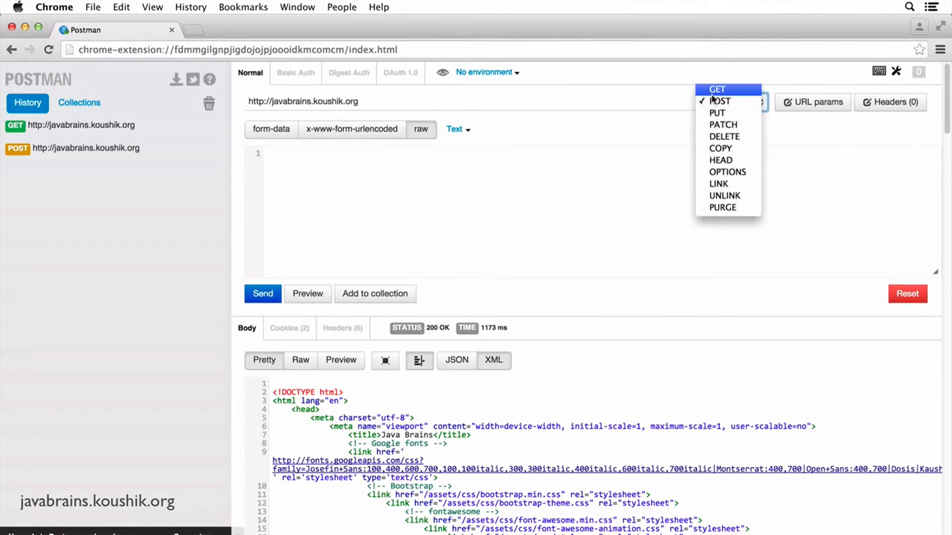
key(Escape)
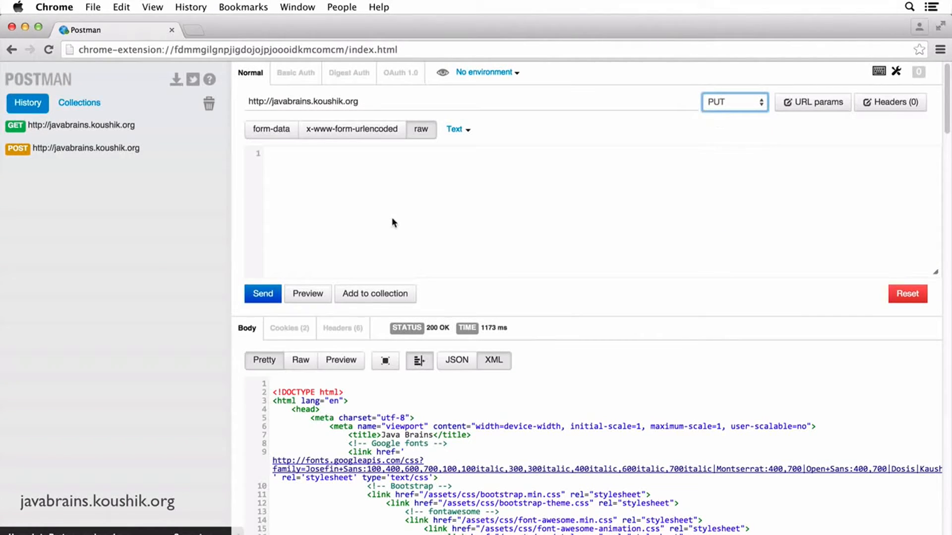
click(387, 218)
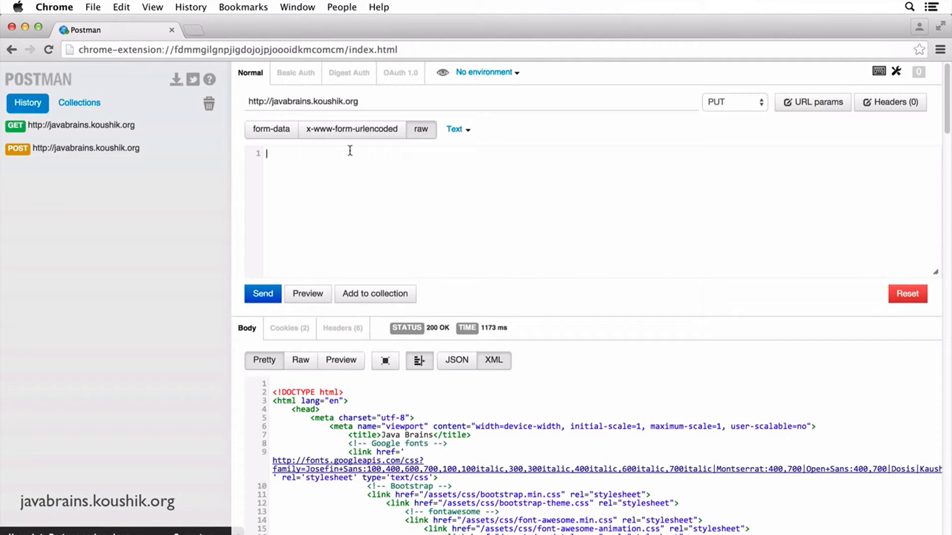
Switch the request method to GET, then to POST, and place the cursor in the raw body editor.
click(753, 102)
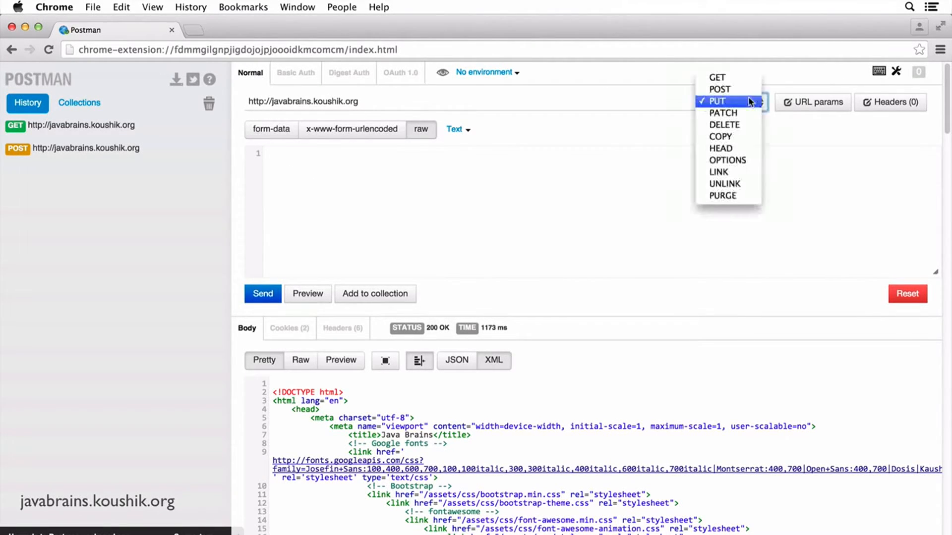
click(719, 77)
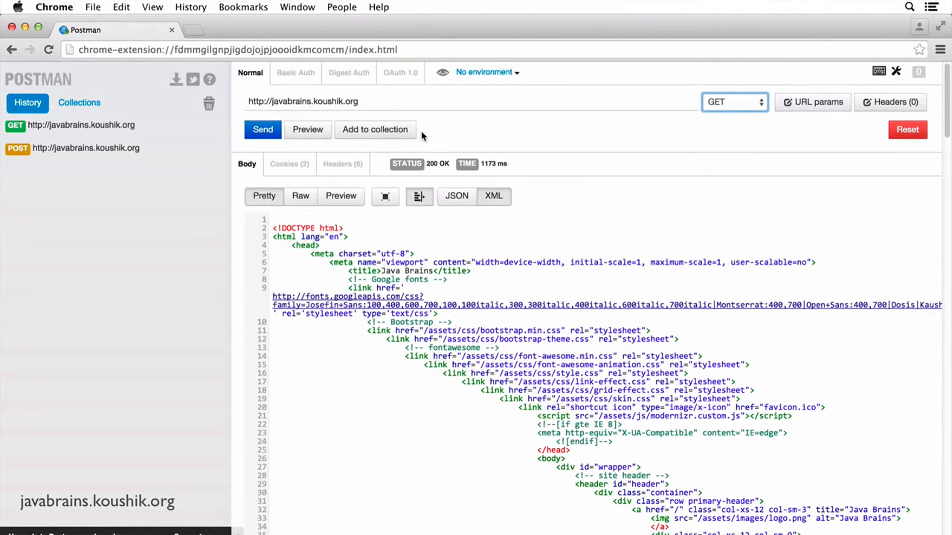
click(727, 103)
click(718, 113)
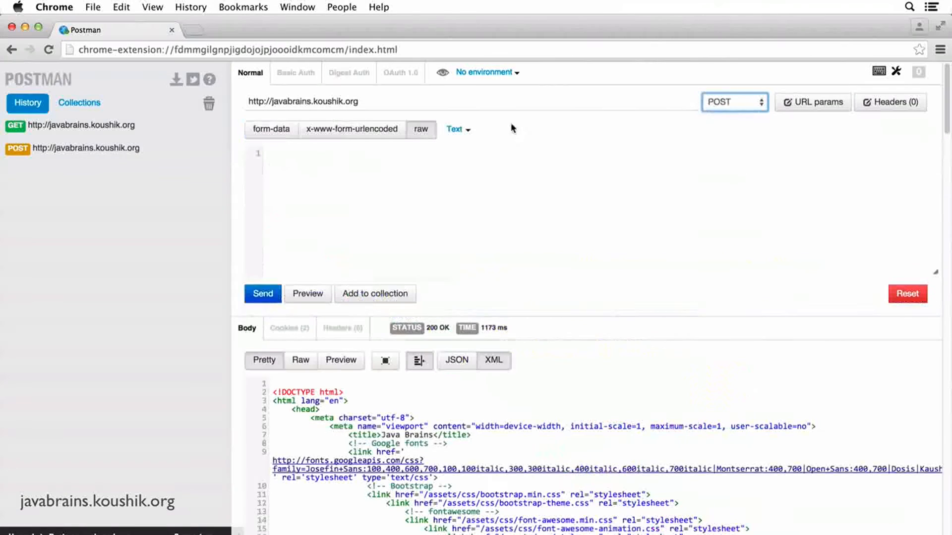
click(366, 177)
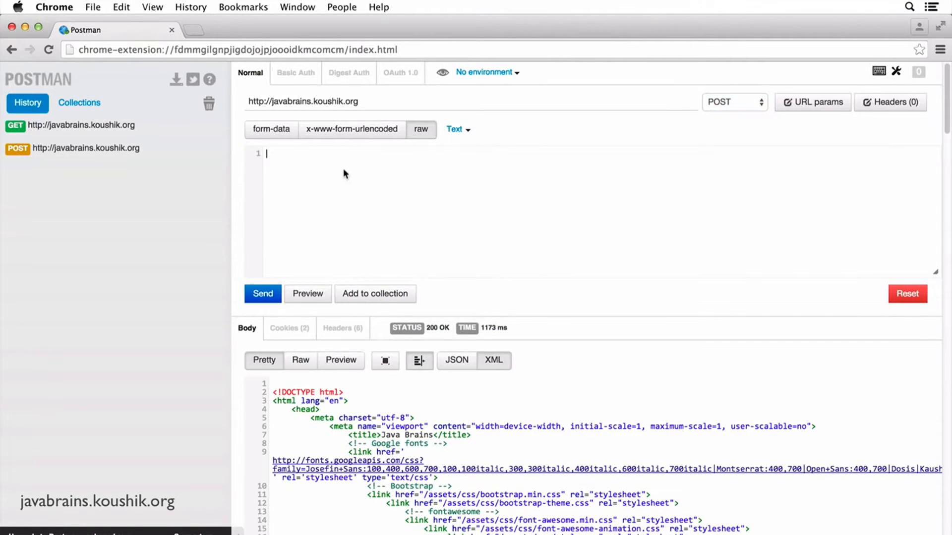
Set the raw body format to JSON and enter an opening and a closing curly brace with an empty line between them.
click(454, 130)
click(466, 163)
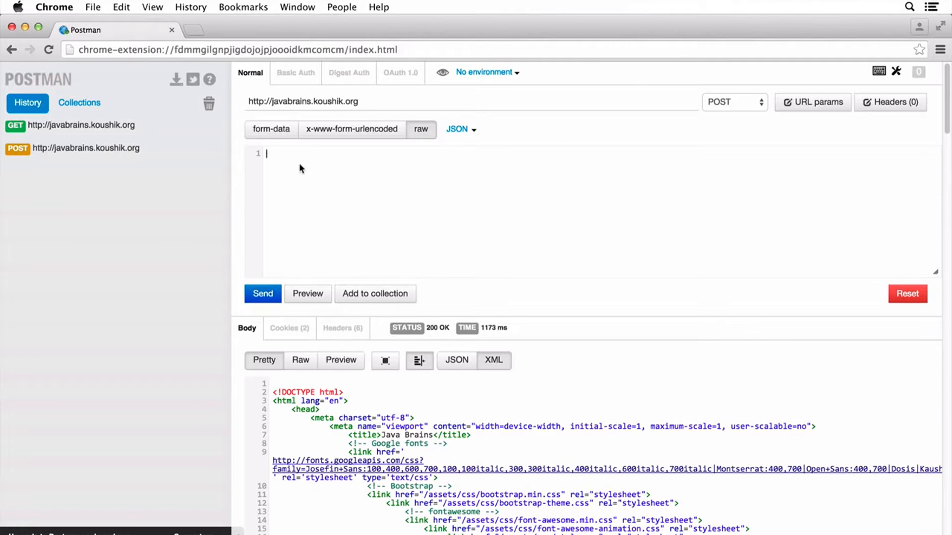
text({)
key(Return)
key(Return)
text(})
Set the raw body format back to Text and delete the curly braces from the body.
click(462, 130)
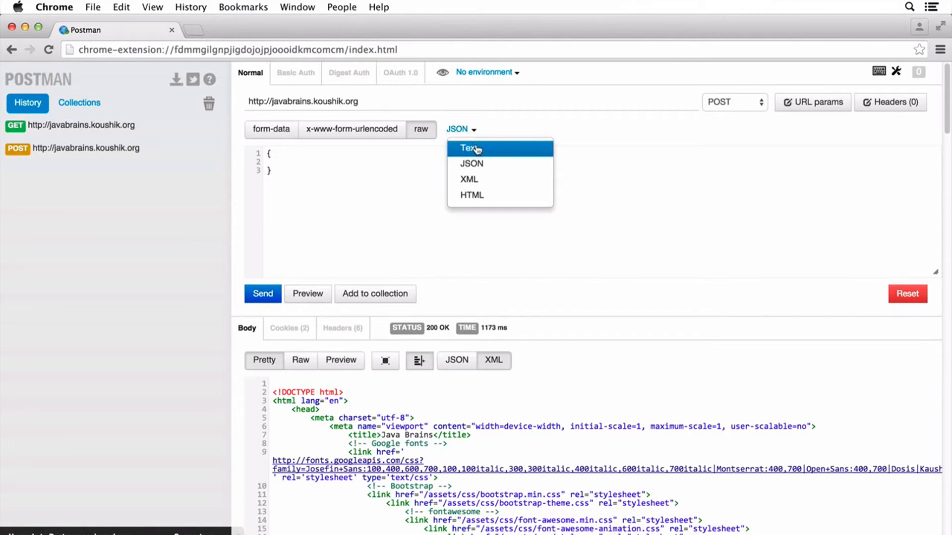
click(473, 148)
drag(267, 170, 259, 153)
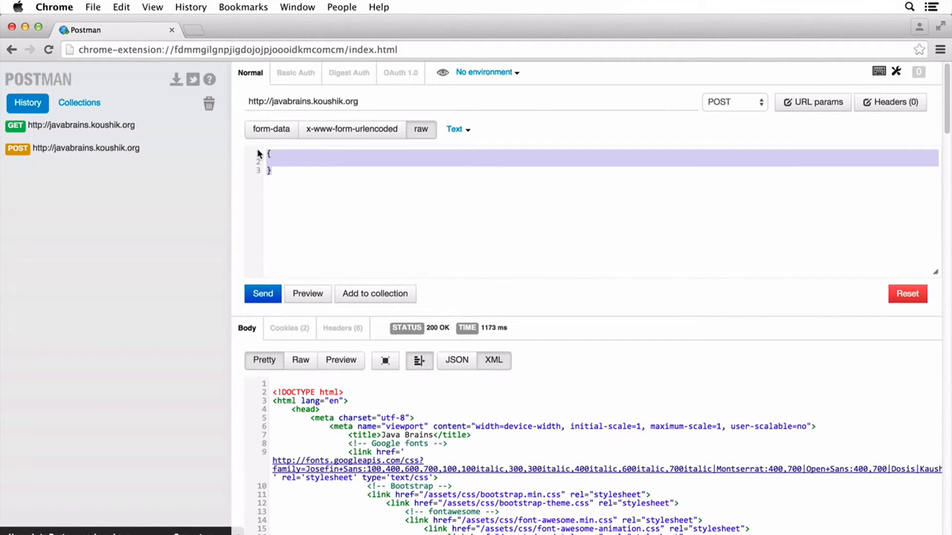
key(BackSpace)
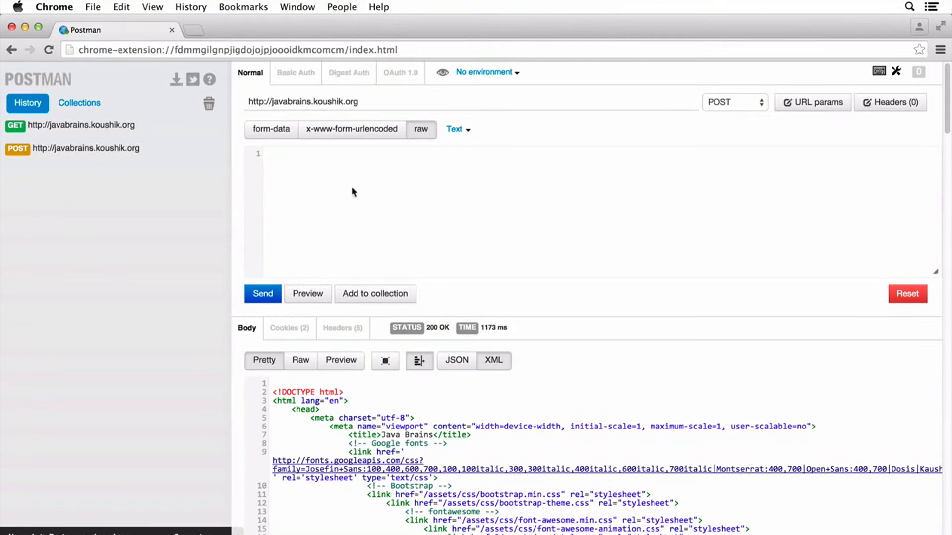